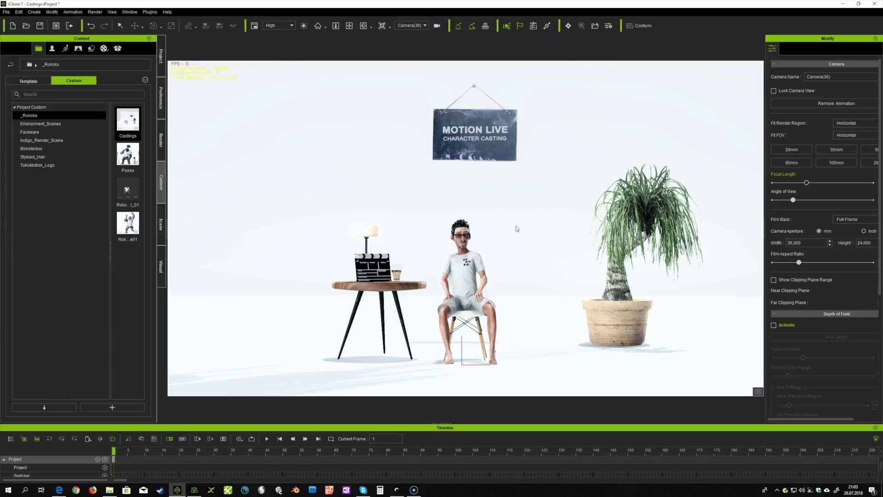
Step: Switch the viewport to the wide Preview camera to see the whole white studio
click(408, 28)
click(410, 36)
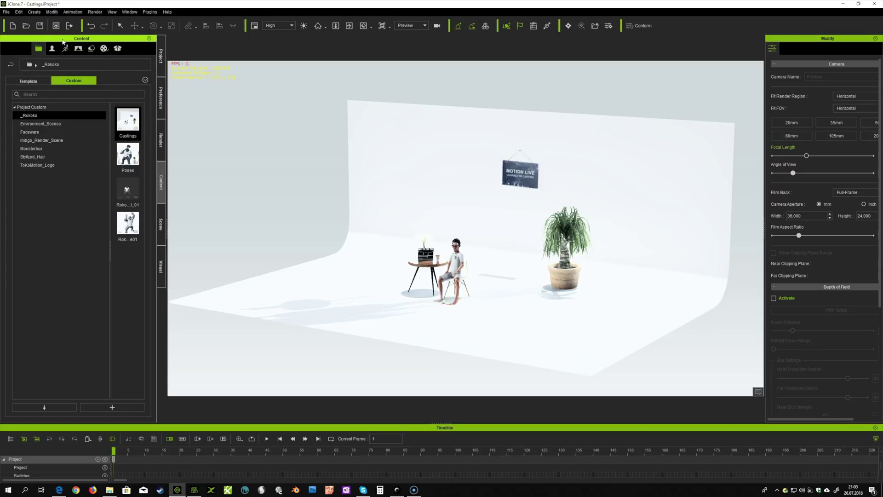
click(92, 49)
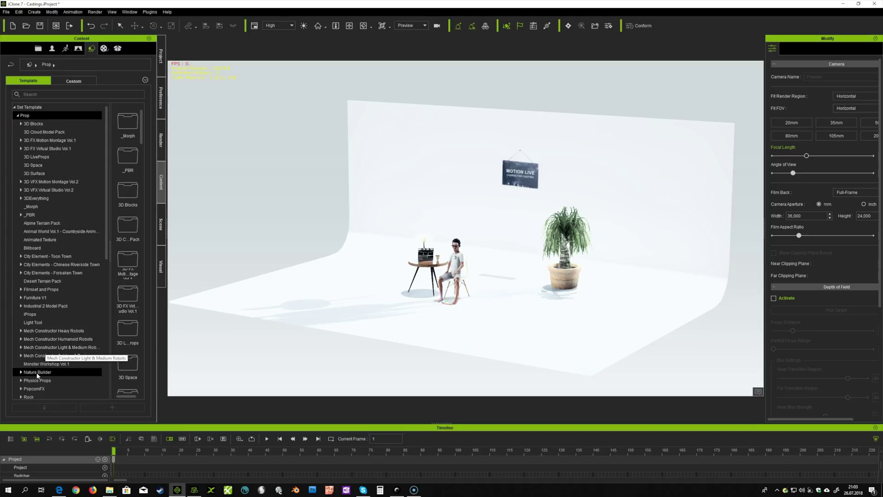
scroll(40, 378, down, 3)
scroll(40, 378, down, 3)
scroll(40, 378, down, 2)
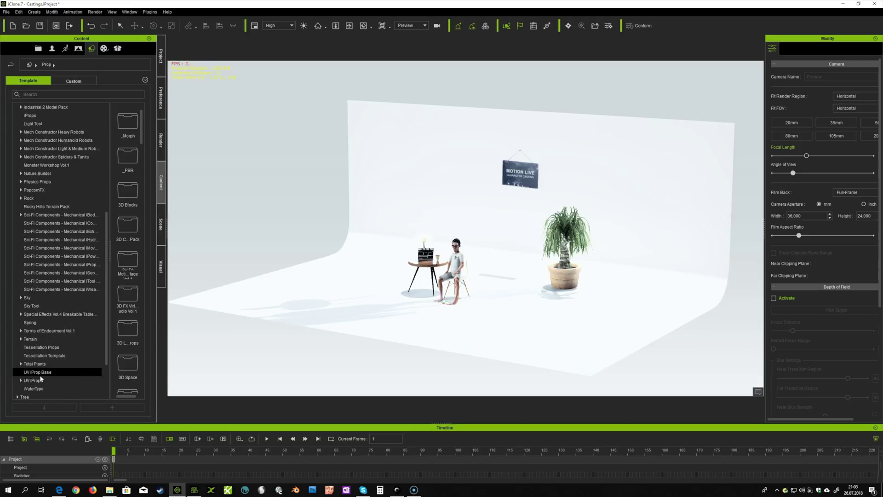
scroll(40, 378, down, 1)
scroll(40, 375, down, 2)
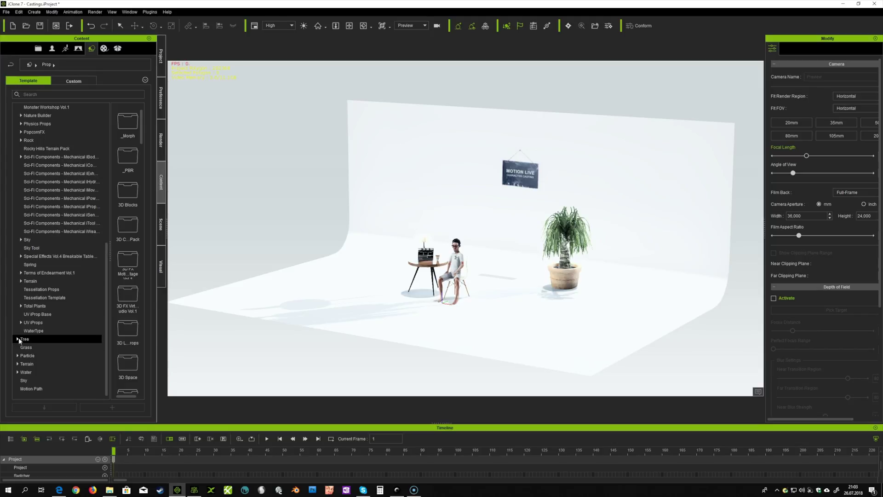
Step: Browse the custom Rokoko props, try placing a Chair, delete it, then visit the Content Store
click(73, 80)
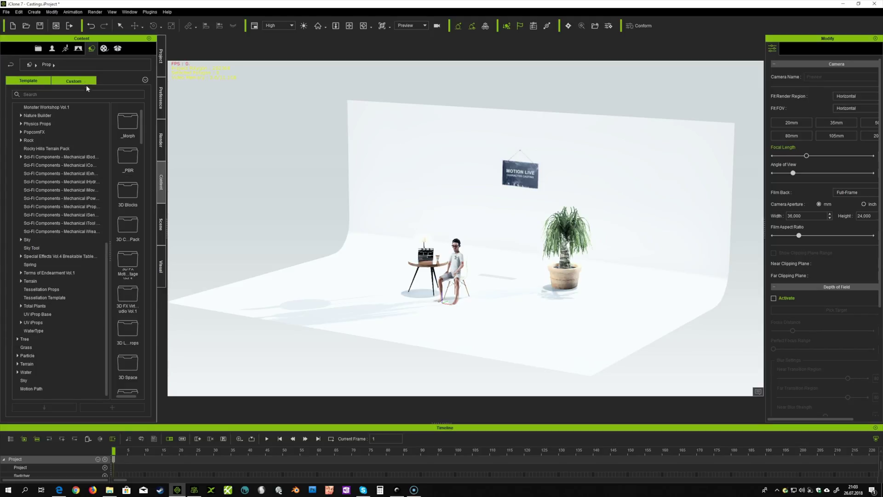
click(30, 141)
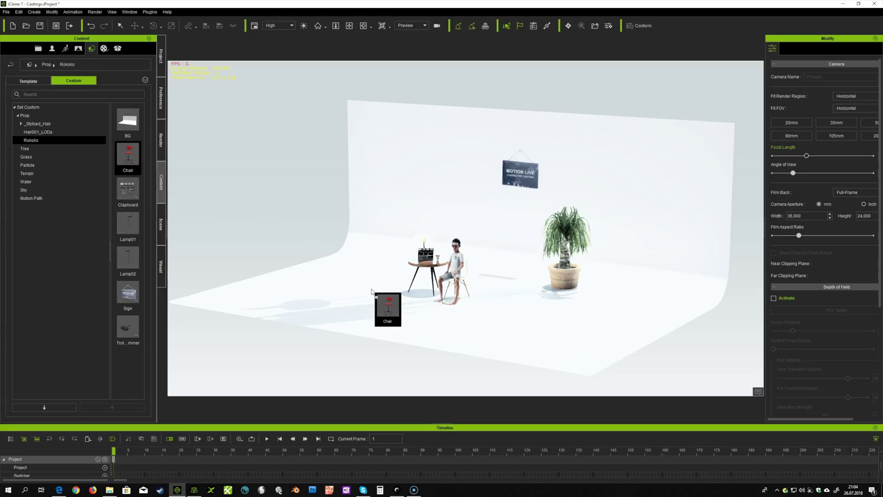
mouse_move(126, 159)
mouse_down()
mouse_move(376, 294)
mouse_move(350, 291)
mouse_move(413, 296)
mouse_move(387, 289)
mouse_up()
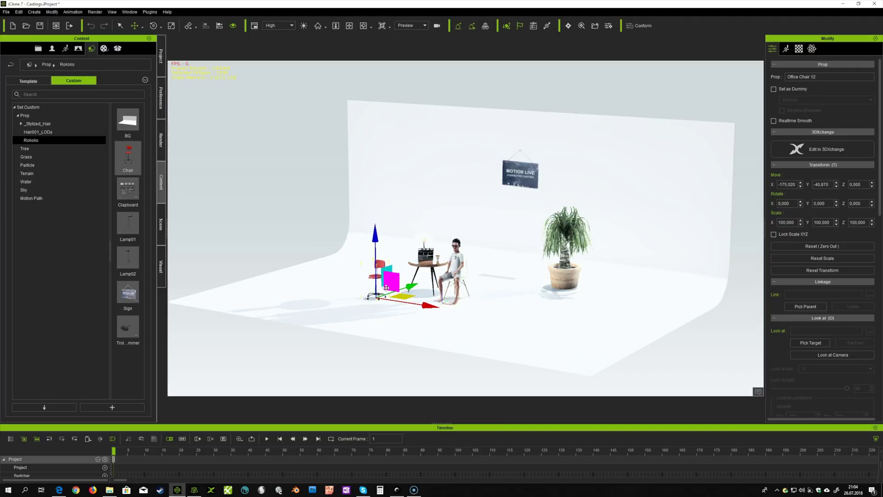
key(Delete)
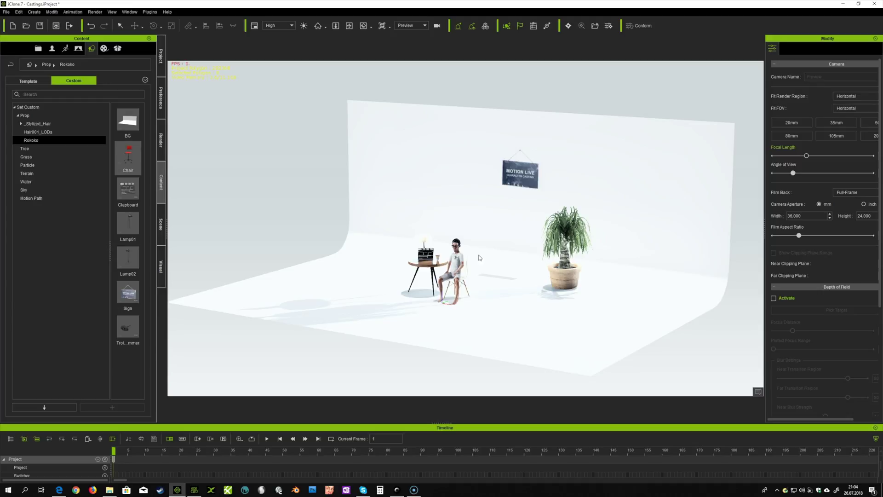
click(58, 490)
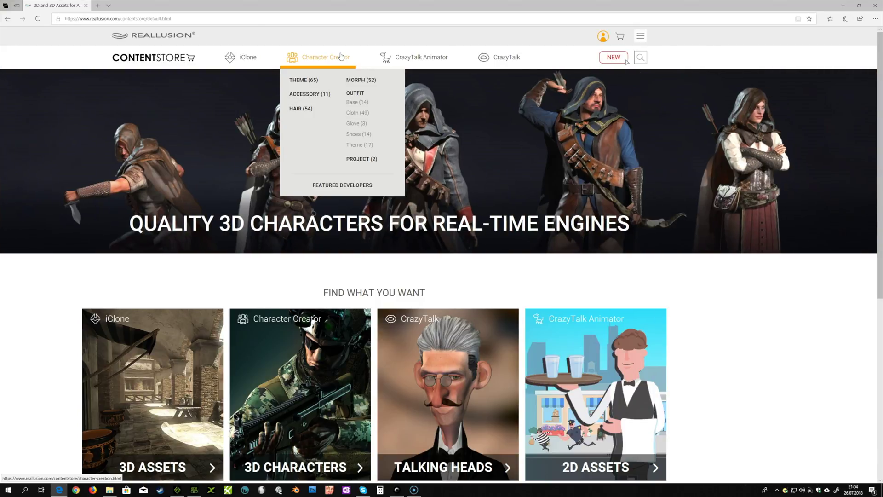
Step: Switch to Character Creator and orbit around the avatar in the white T-shirt and shorts
click(194, 490)
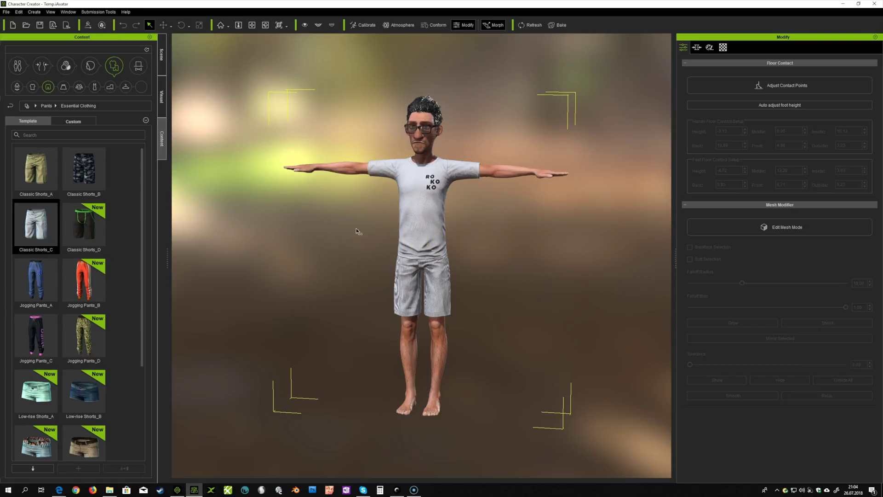
right_drag(351, 237, 479, 252)
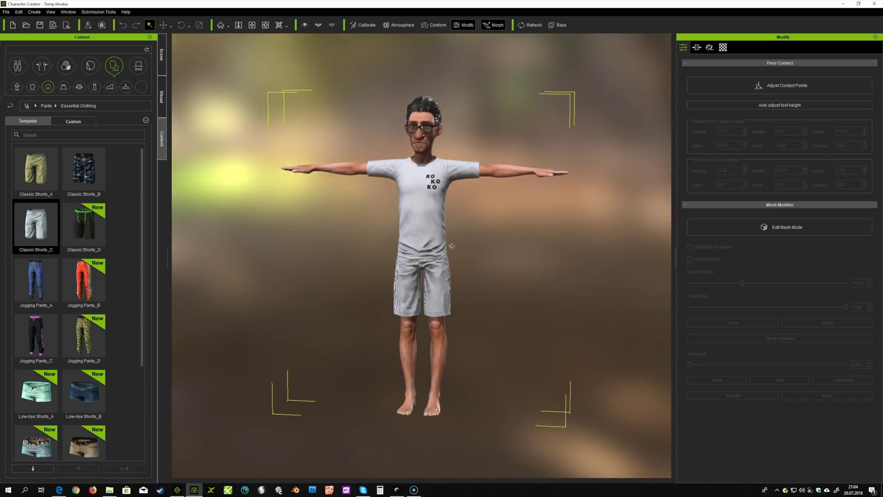
right_drag(487, 239, 480, 241)
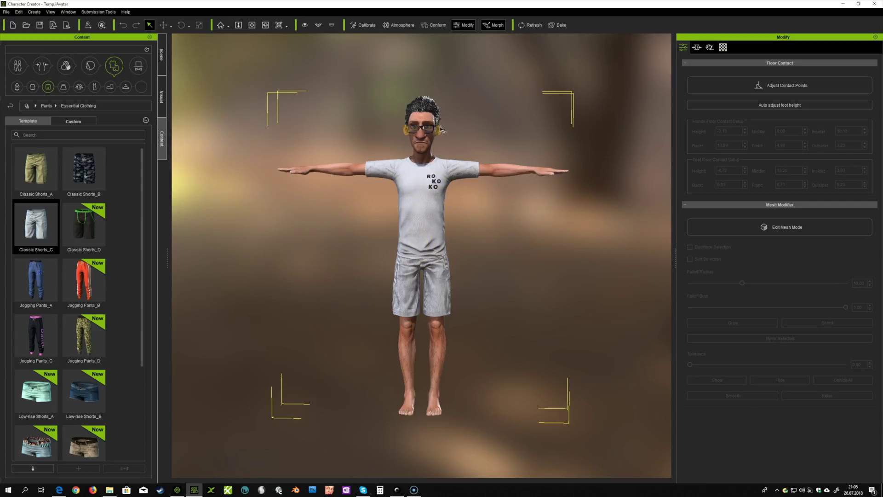
right_drag(505, 246, 471, 246)
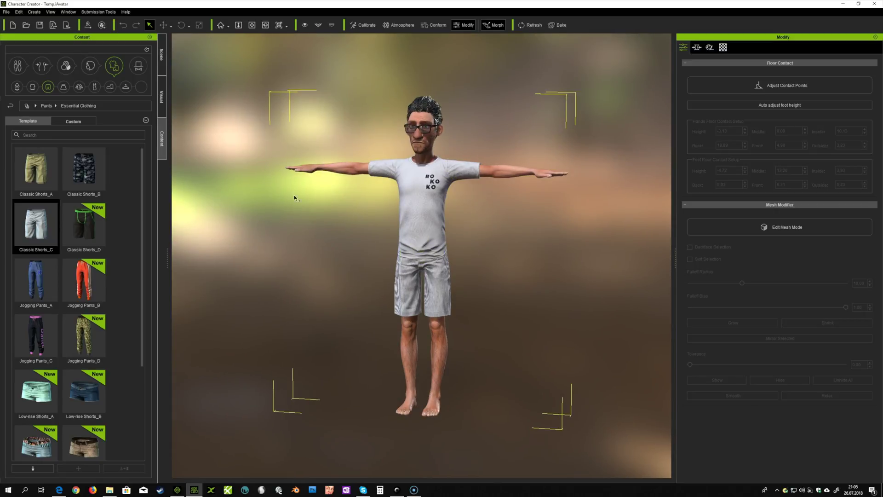
Step: Send the avatar to iClone, select it, and slide it sideways onto the chair
click(67, 26)
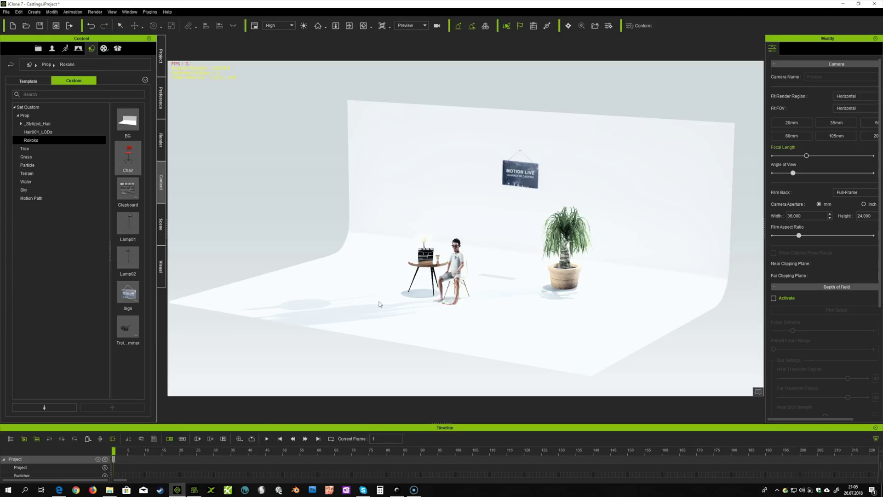
click(452, 272)
key(f)
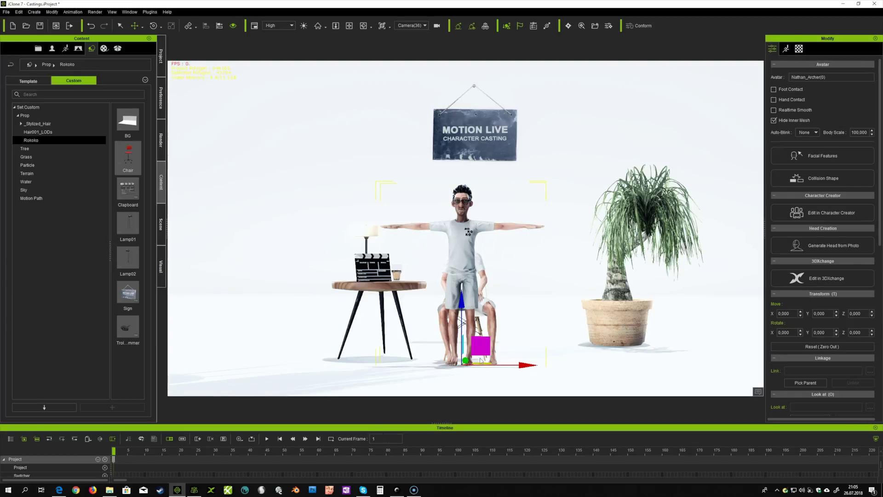
mouse_move(478, 365)
mouse_down()
mouse_move(408, 364)
mouse_move(484, 371)
mouse_move(470, 367)
mouse_up()
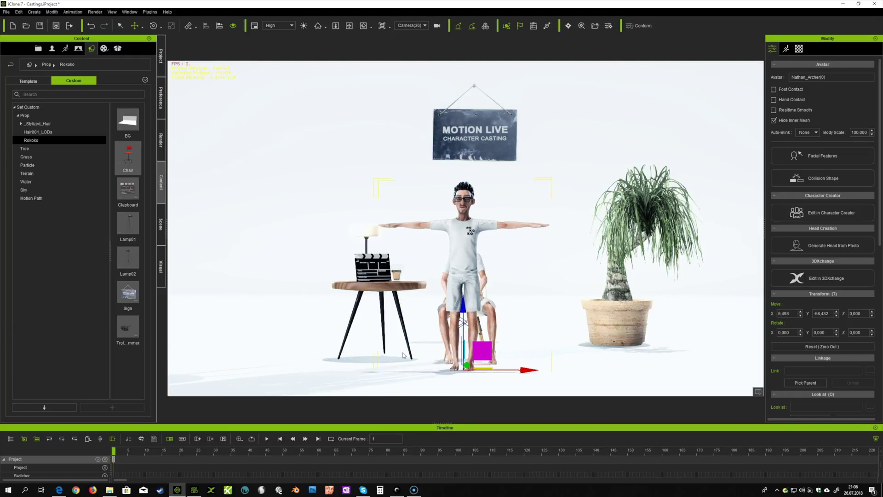